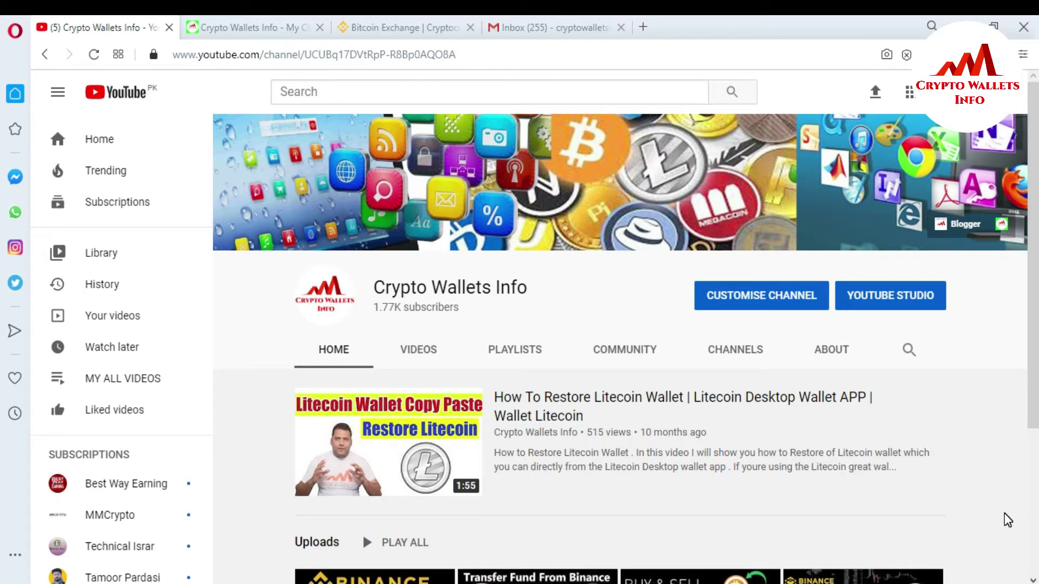
Step: Switch to the Crypto Wallets Info - My Crypto World blog tab
left_click(223, 23)
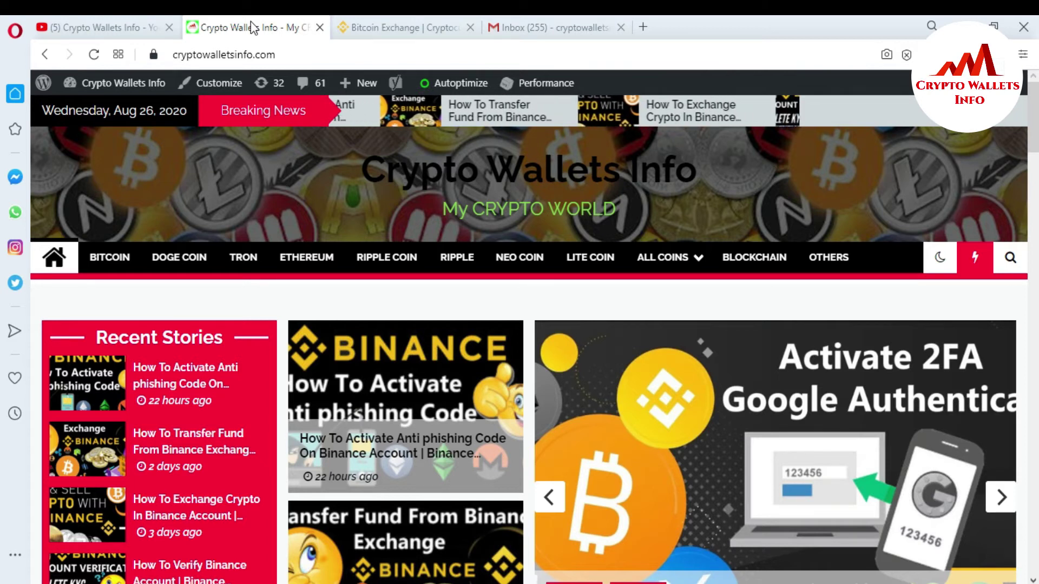
Step: Go to the Bitcoin Exchange | Binance tab and open its Log in page
left_click(474, 18)
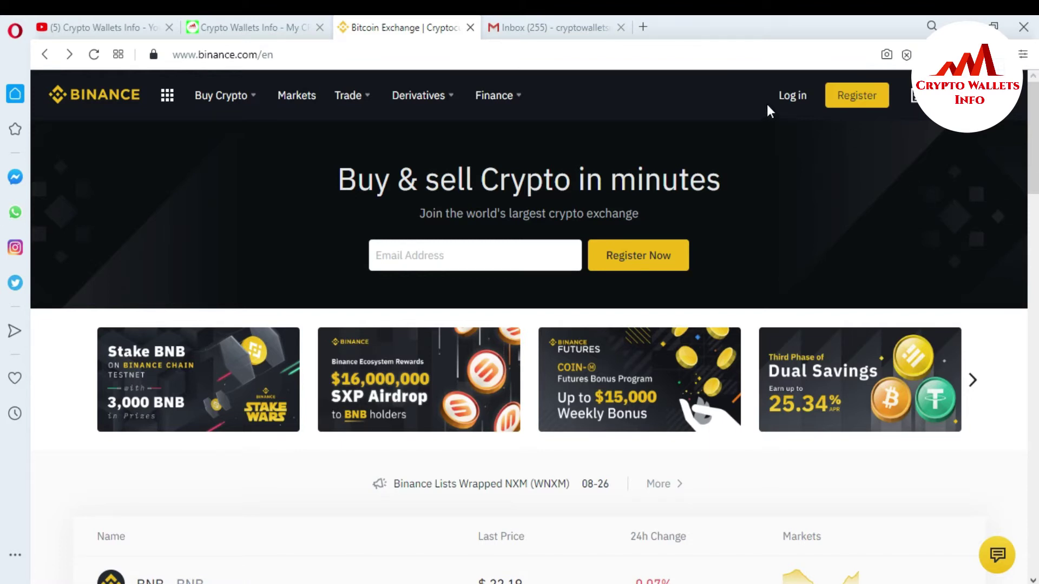
left_click(790, 98)
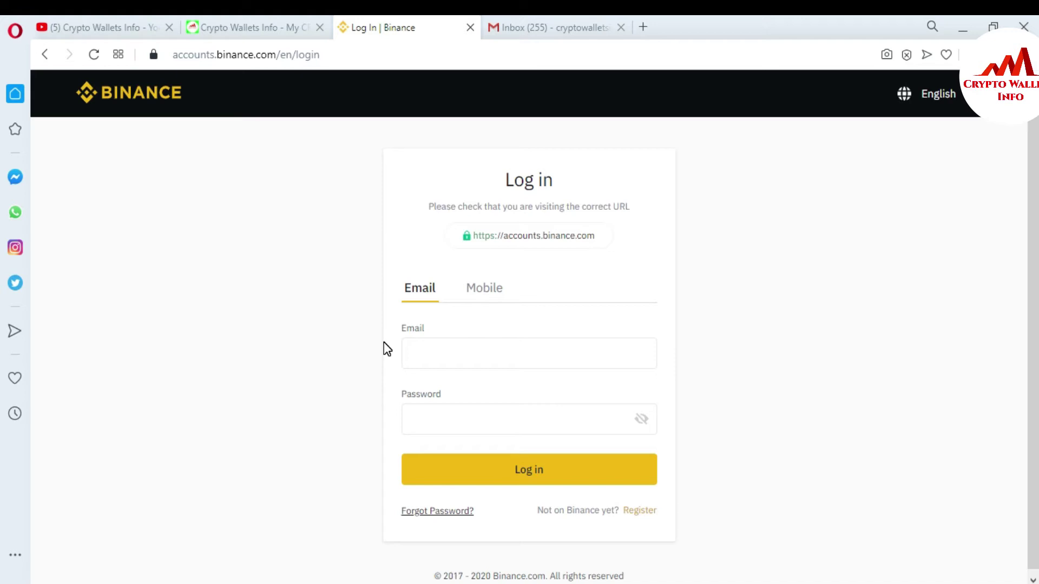
Step: Log in with the autofilled account e-mail and a password, then acknowledge the incorrect-password error
left_click(442, 359)
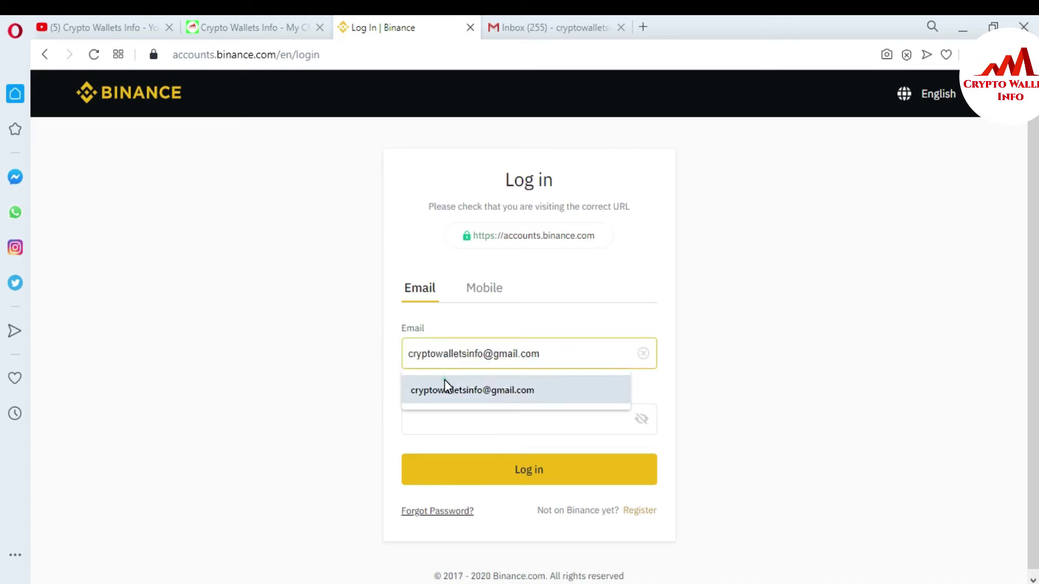
left_click(444, 389)
left_click(443, 420)
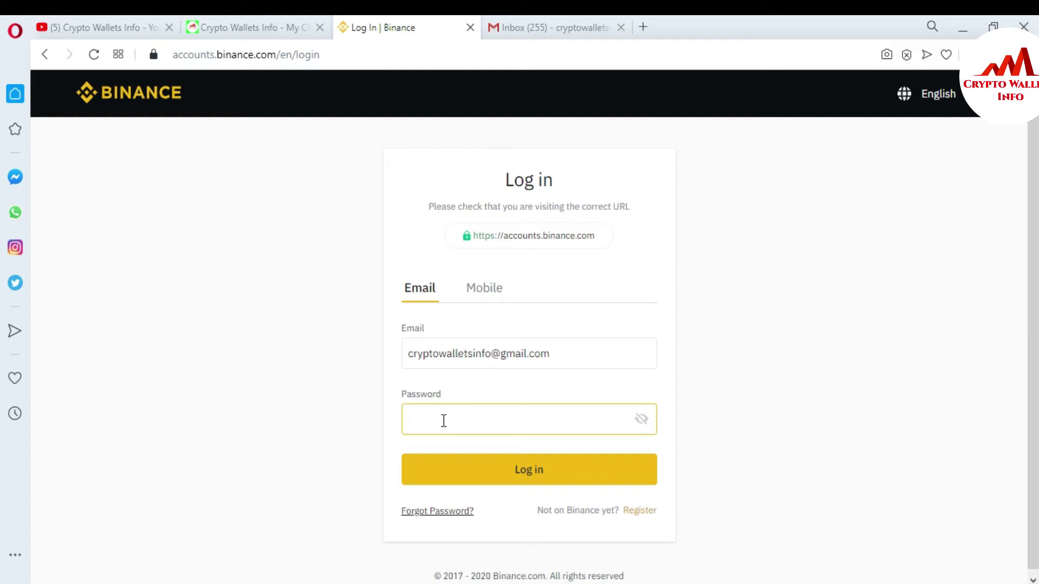
type("••••••••••••")
left_click(552, 478)
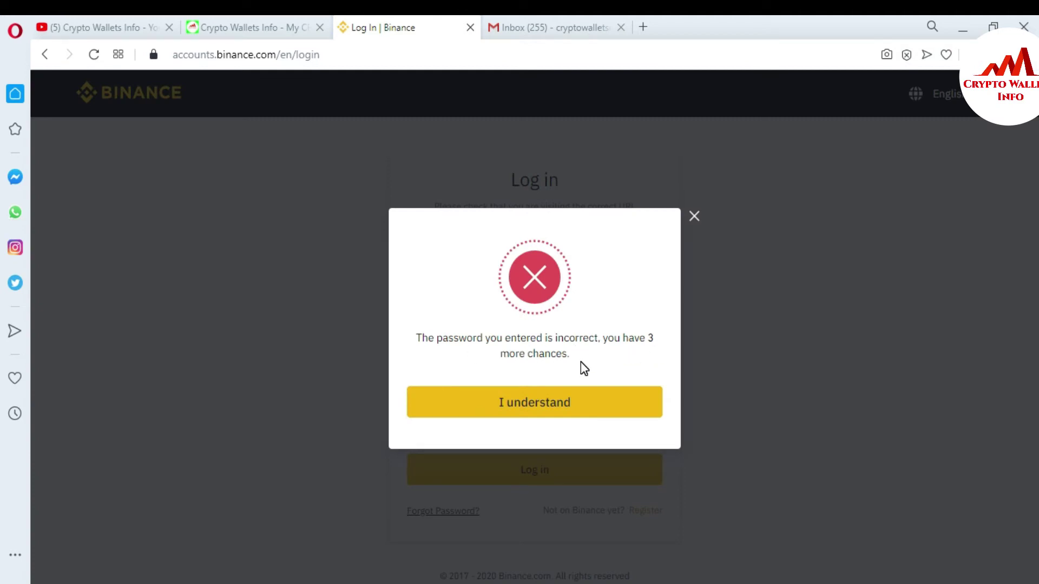
left_click(562, 407)
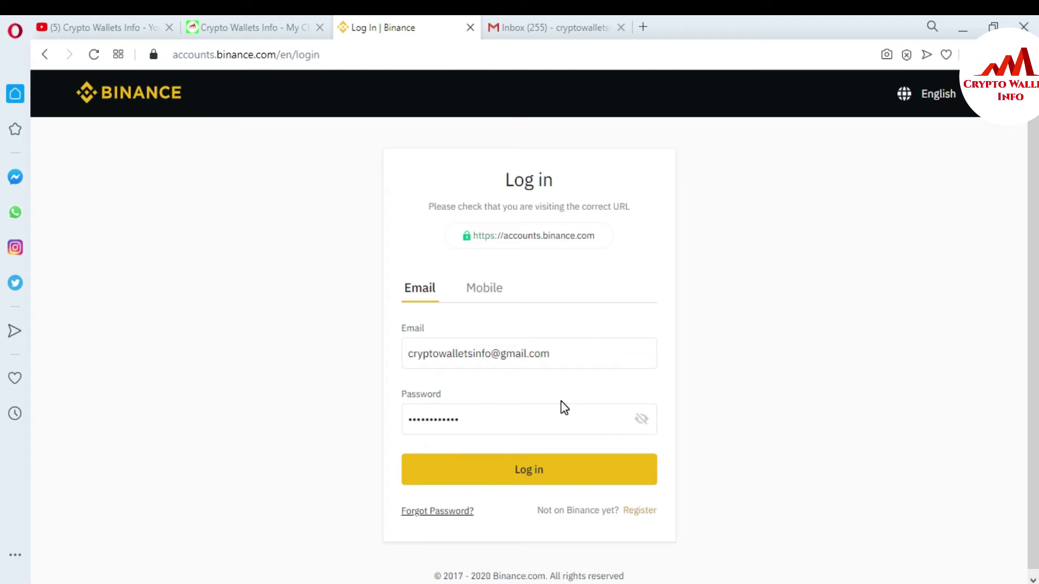
Step: Start a Forgot Password reset and submit the account's e-mail address
left_click(447, 509)
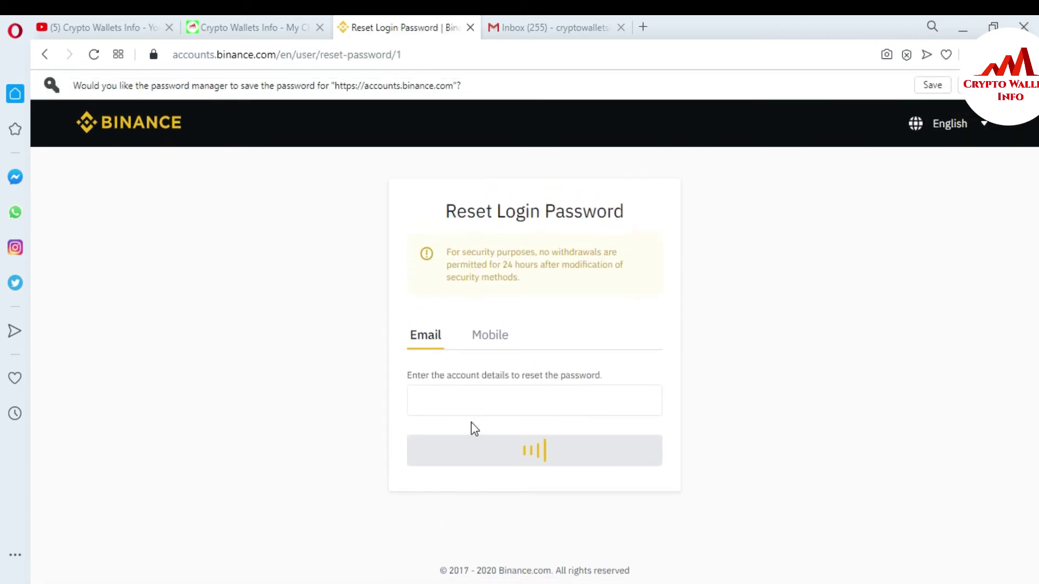
left_click(460, 408)
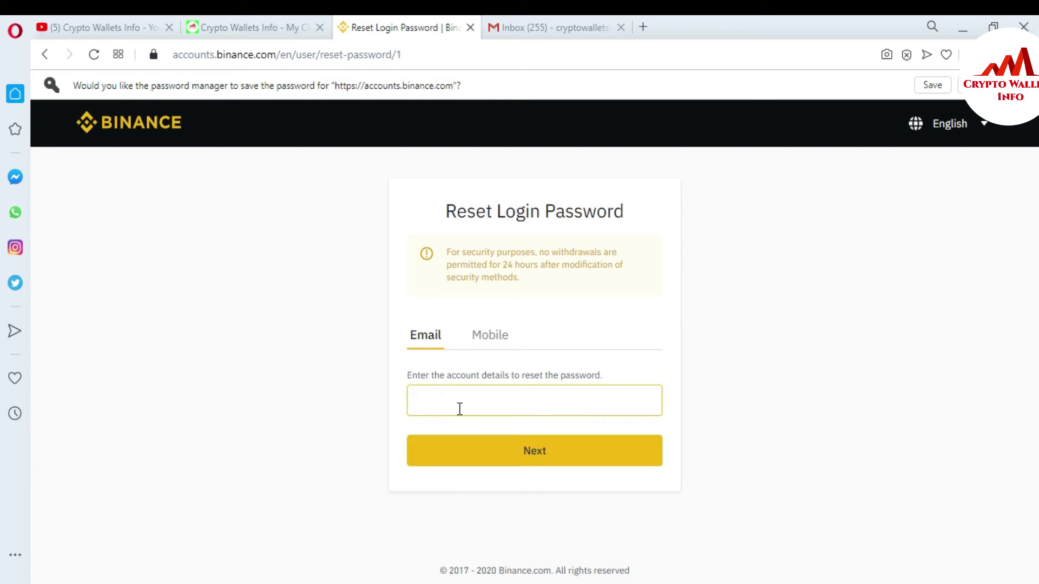
left_click(460, 408)
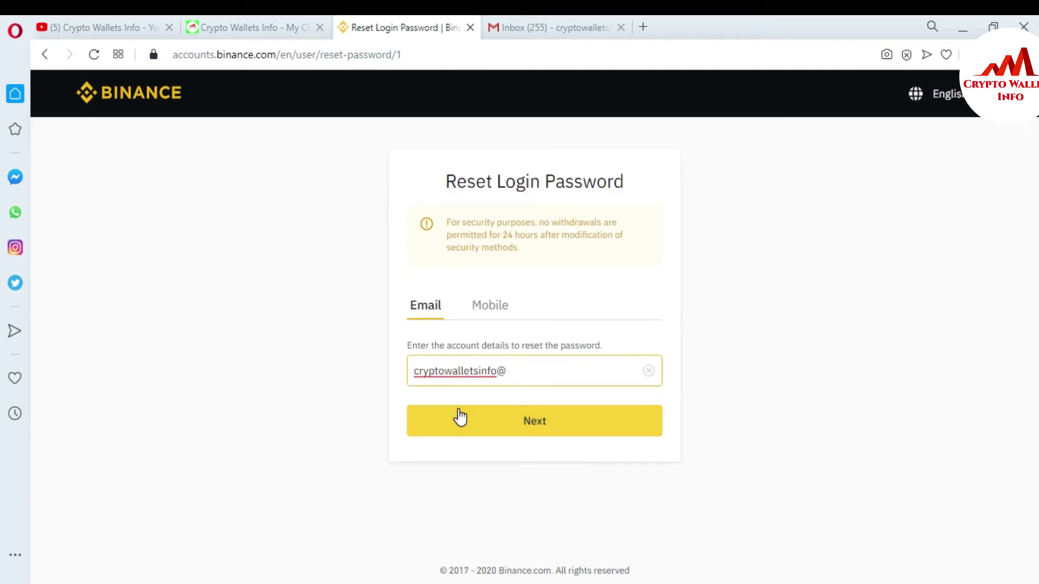
left_click(546, 424)
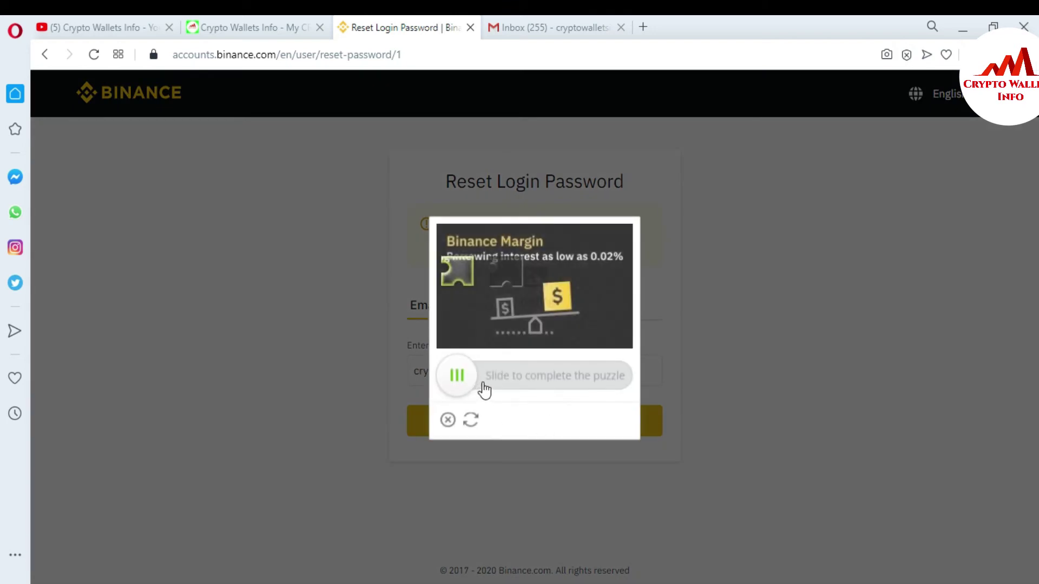
Step: Solve the slider captcha, have the verification code sent, and check the Gmail inbox
left_click_drag(459, 386, 506, 387)
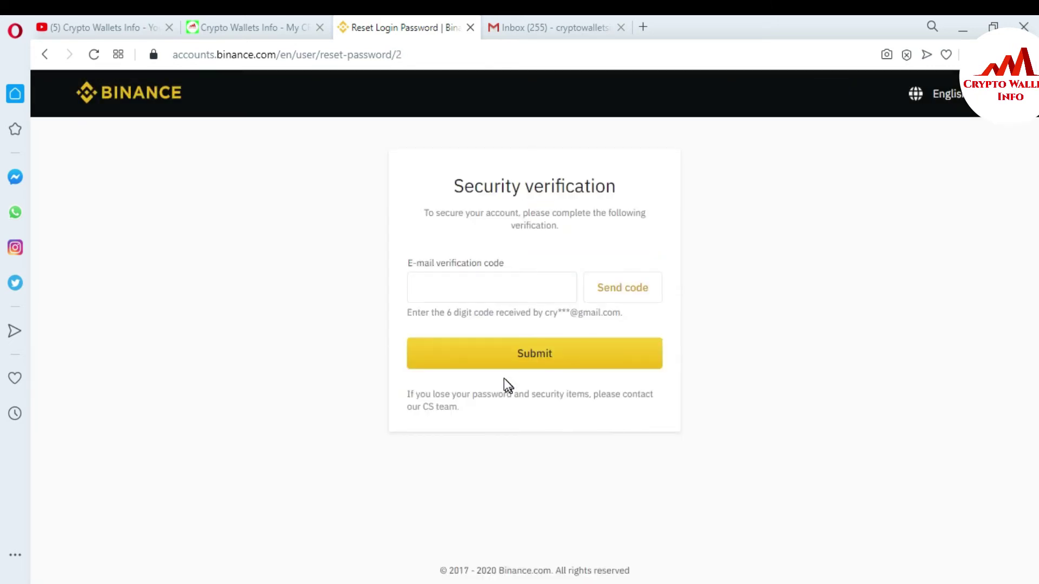
left_click(449, 289)
left_click(630, 293)
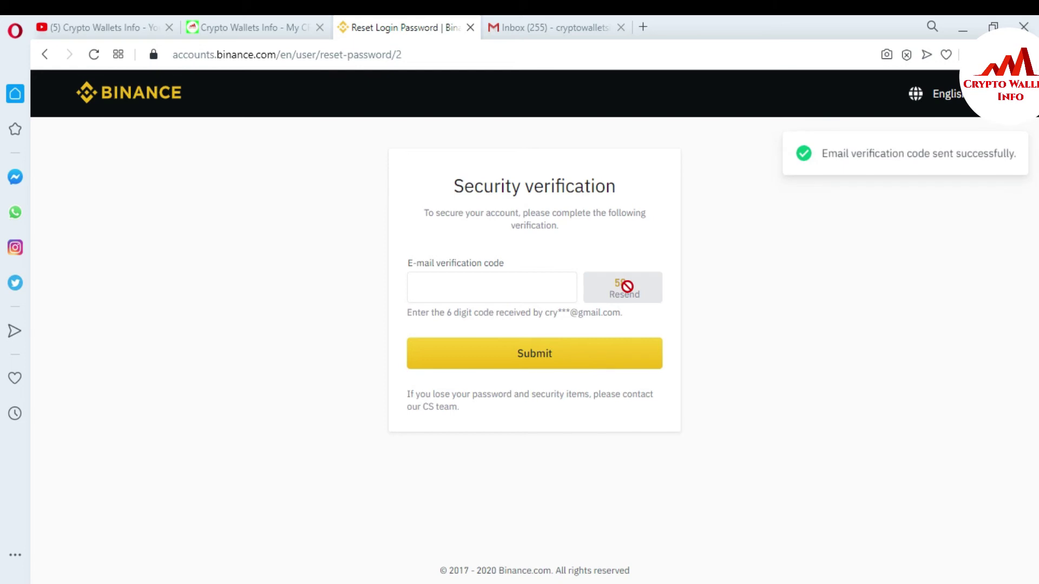
left_click(544, 24)
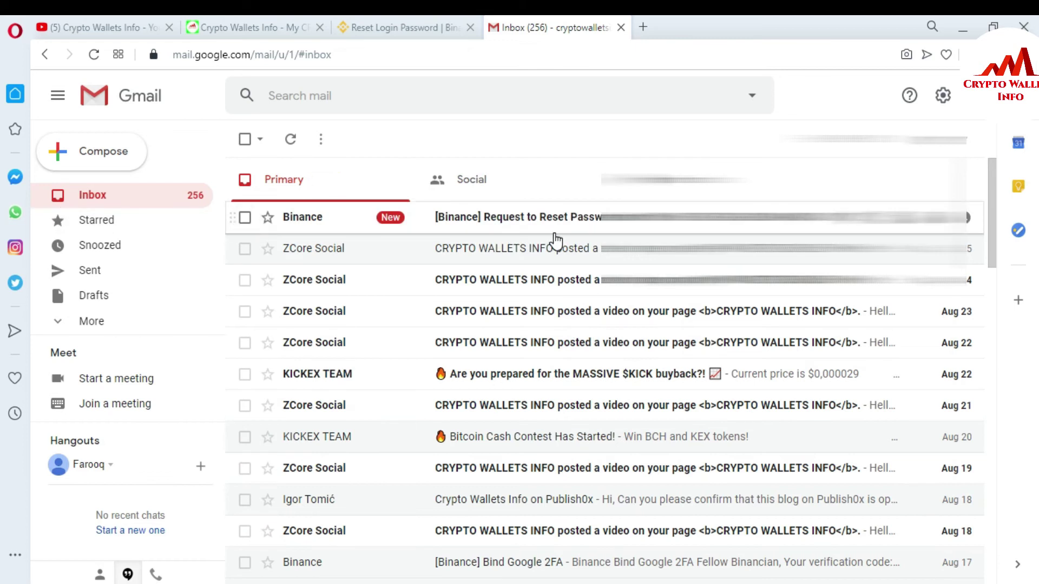
Step: Copy the 6-digit code from Binance's Request to Reset Password e-mail and return to Binance
left_click(530, 218)
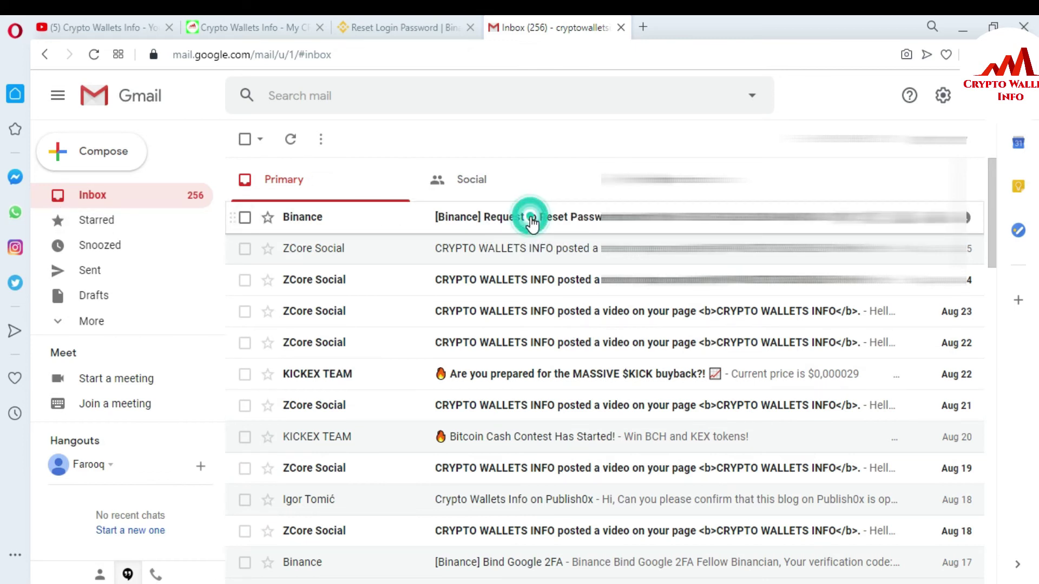
left_click(994, 273)
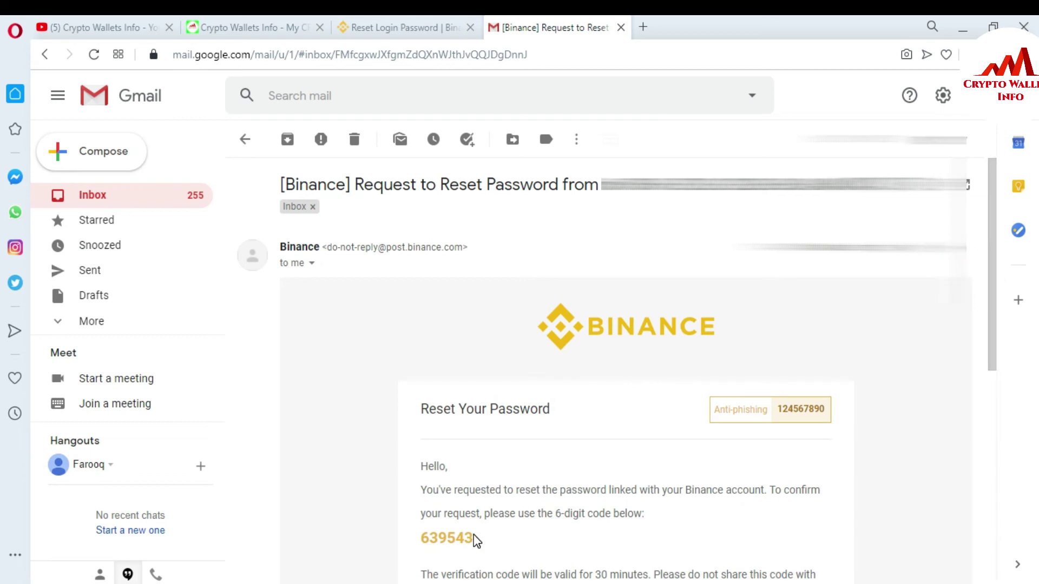
left_click_drag(473, 537, 424, 537)
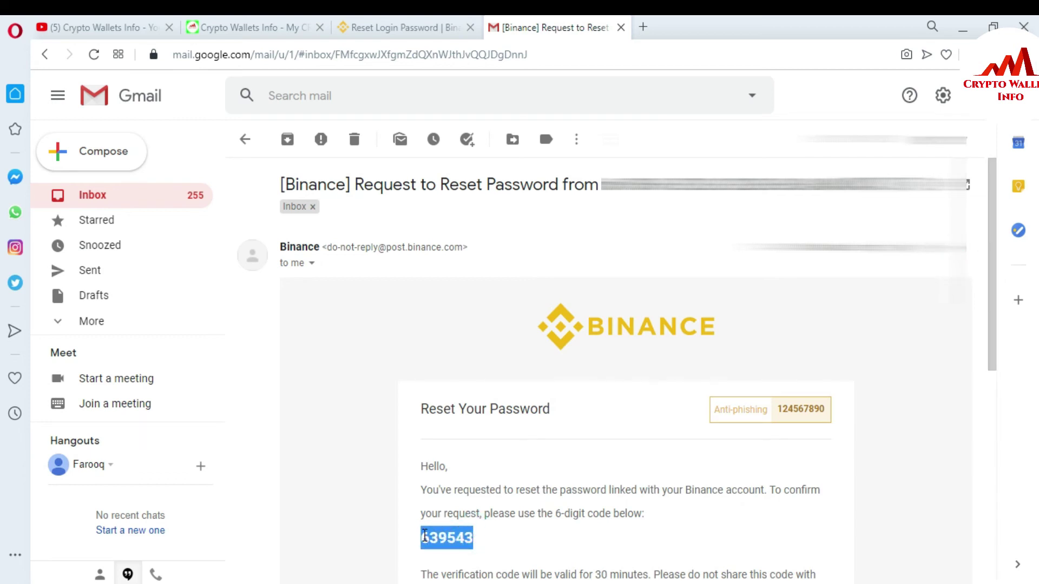
left_click(383, 28)
Step: Paste the verification code, then enter and confirm a new login password and submit it
left_click(474, 280)
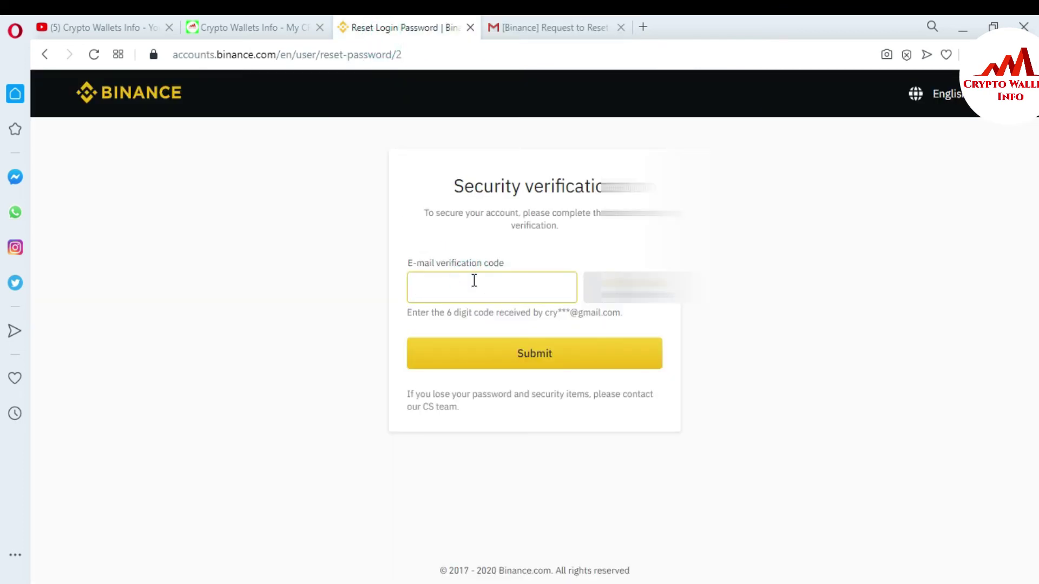
key("ctrl+v")
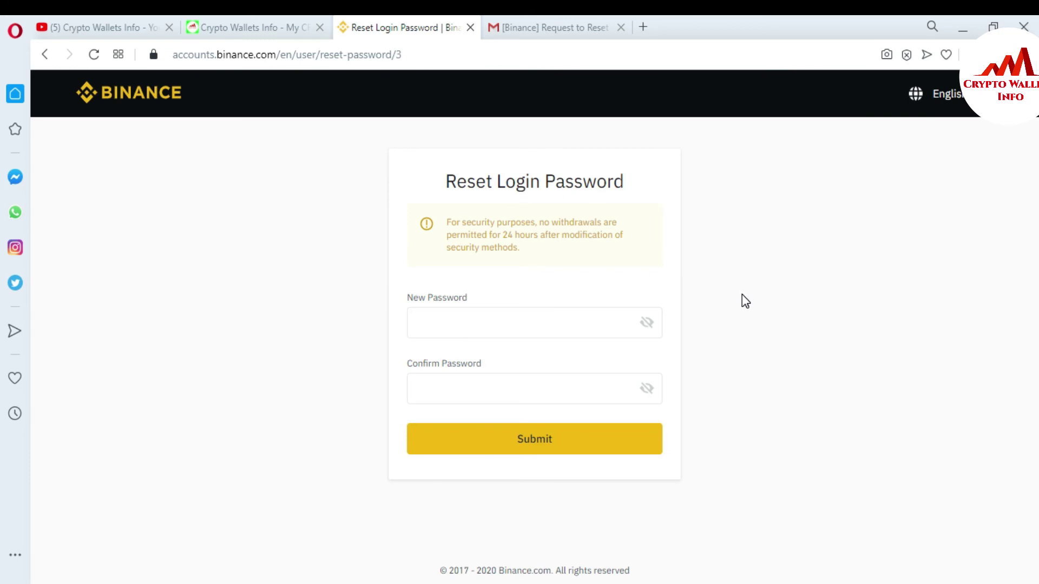
left_click(568, 317)
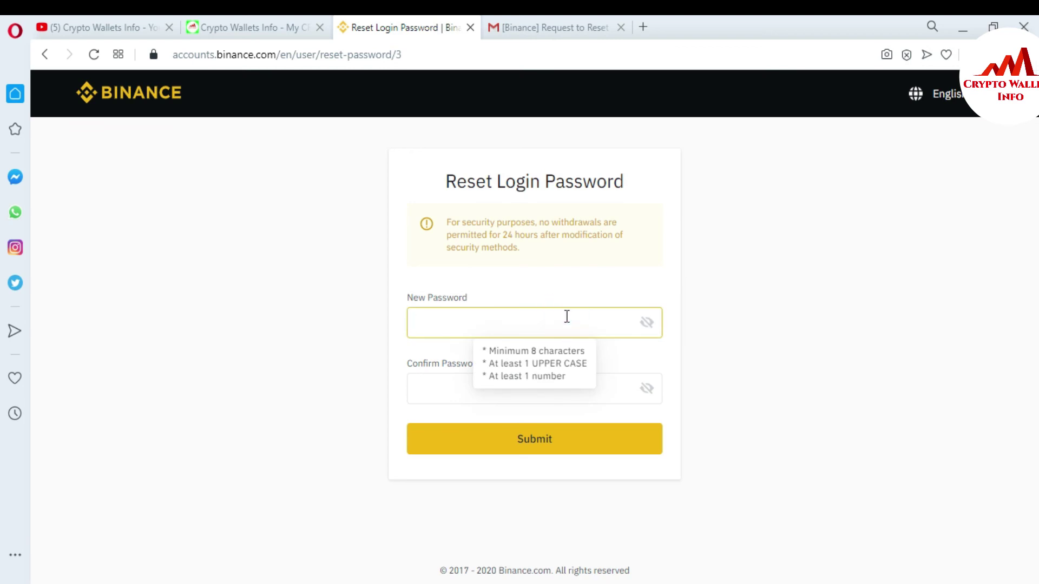
type("••••••••••")
left_click(485, 388)
type("•")
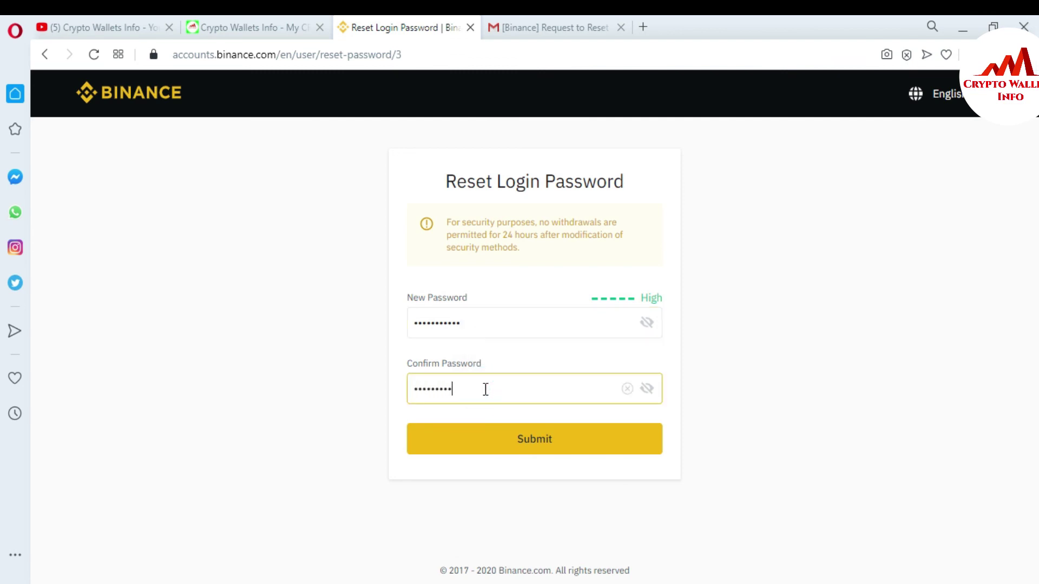
left_click(541, 445)
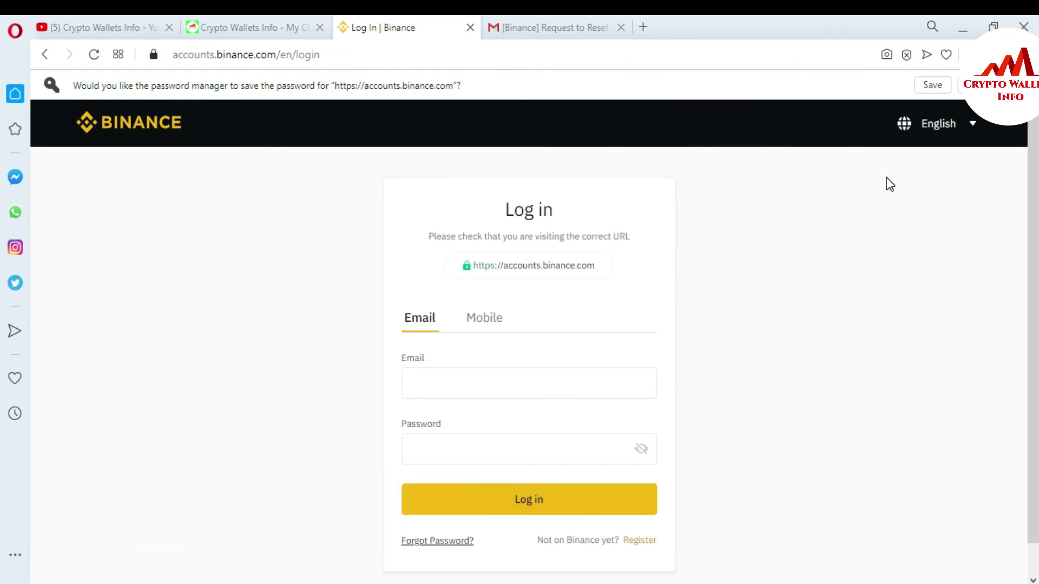
Step: Look at the YouTube channel tab, then return to the Crypto Wallets Info blog tab
left_click(77, 22)
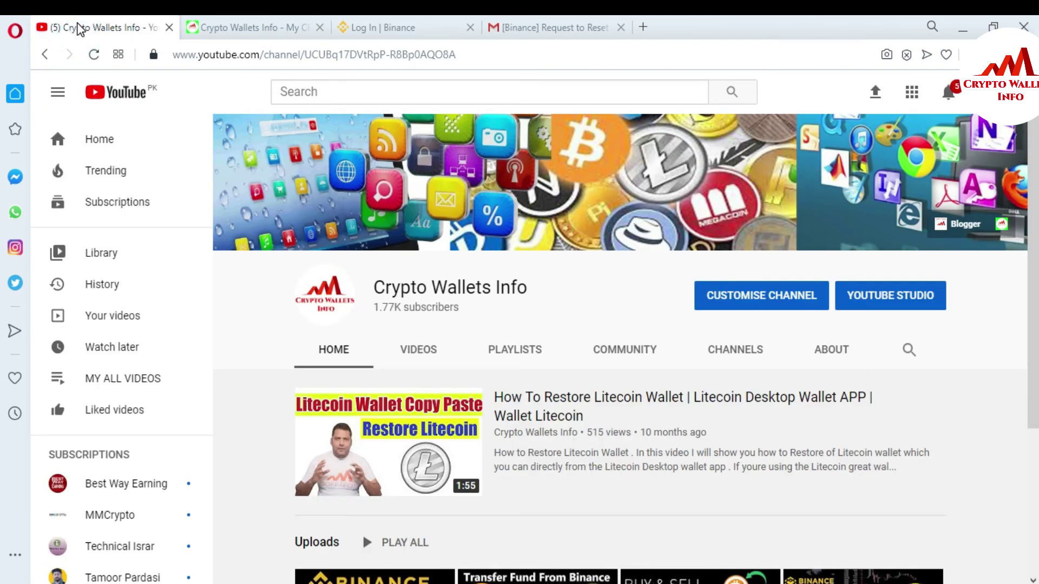
left_click(228, 23)
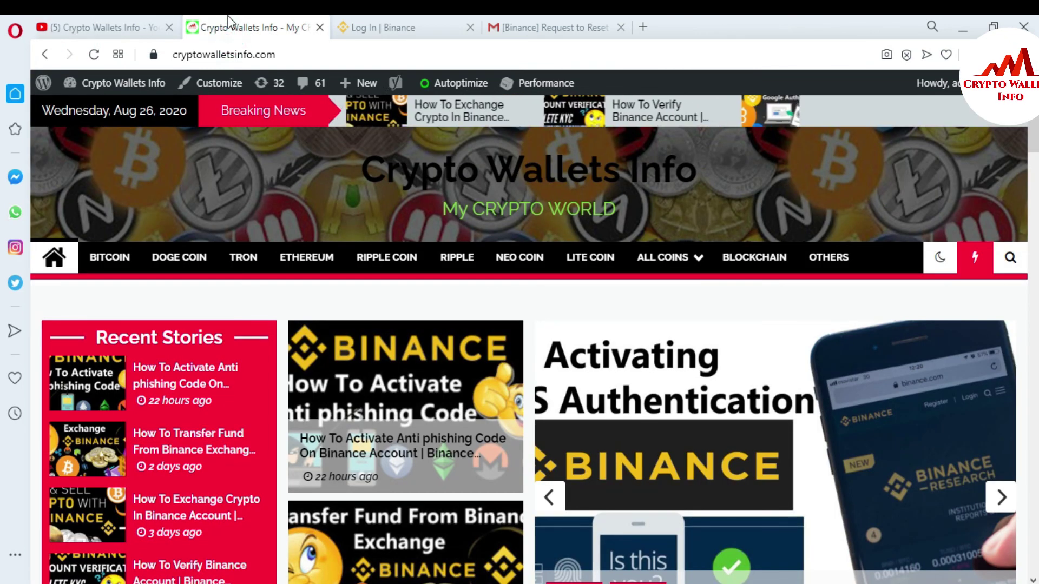